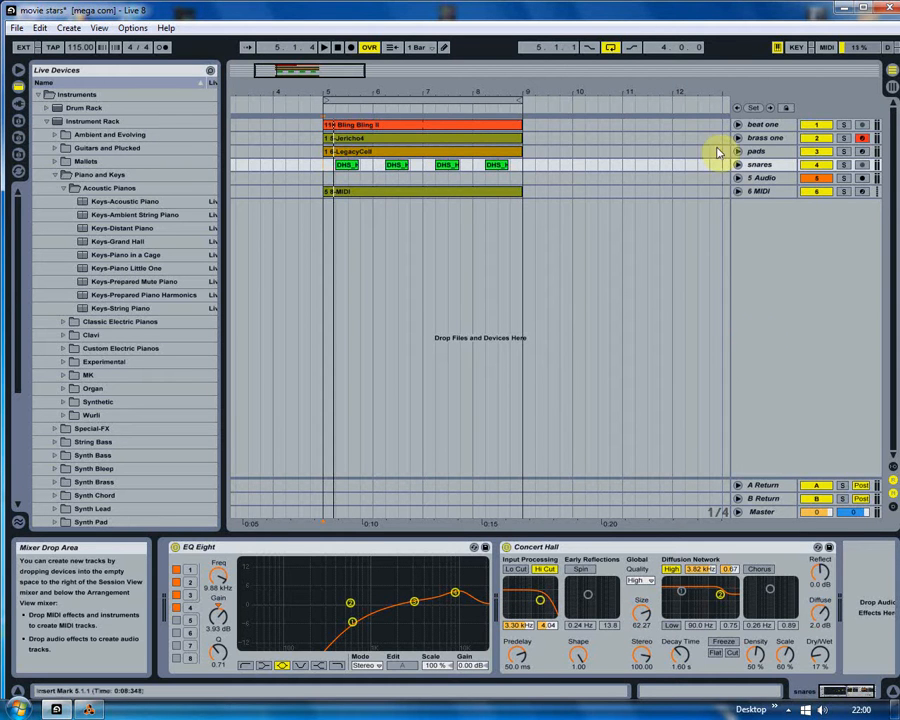
# Switch to Reason, inspect the NN-XT sampler in the movie stars rack, and minimize its window.
pyautogui.click(324, 137)
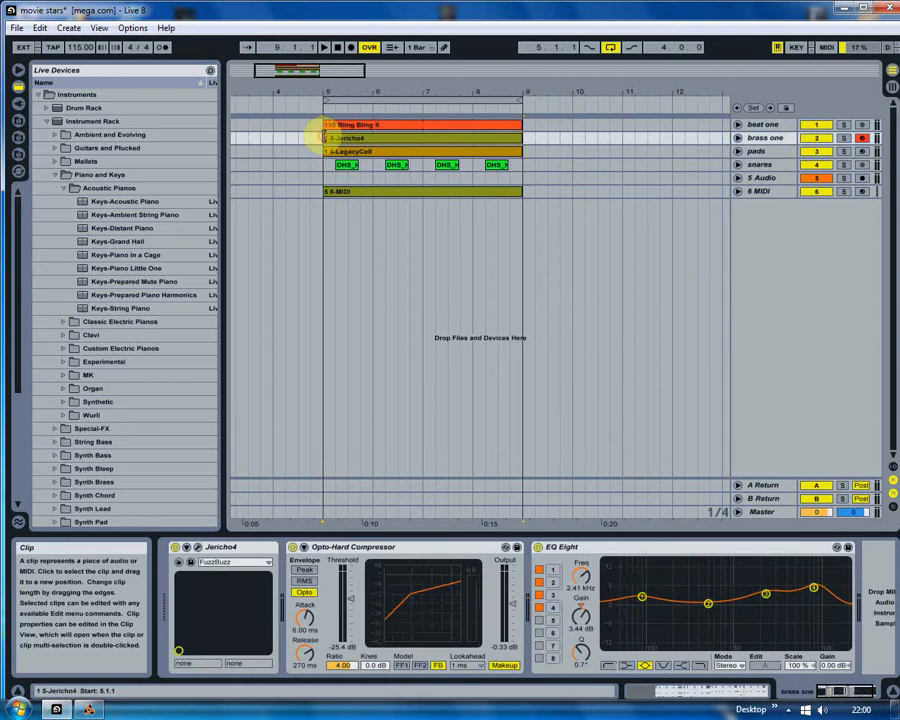
pyautogui.click(89, 709)
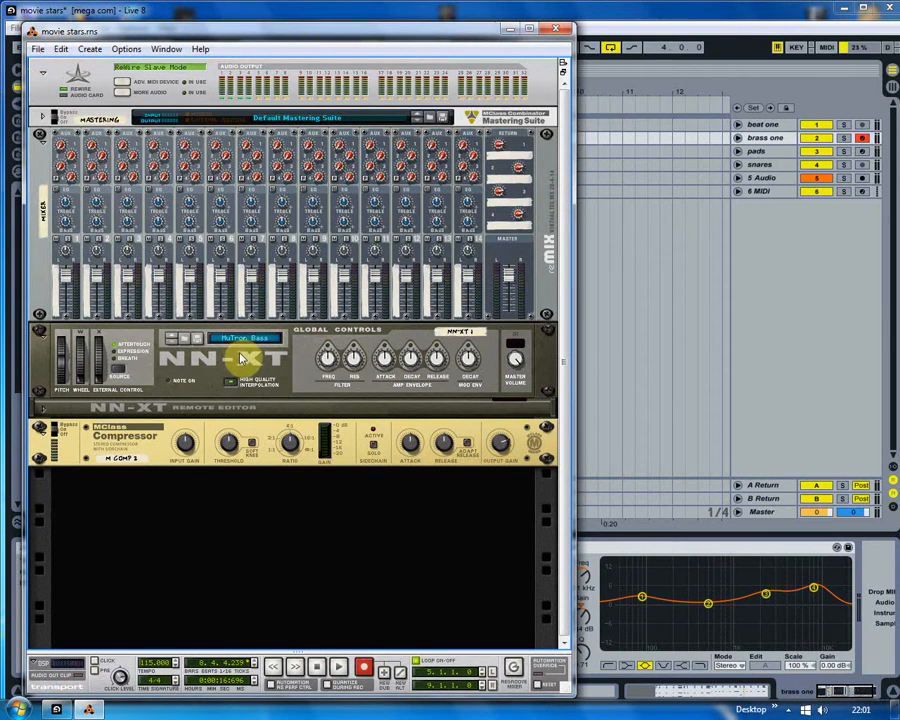
pyautogui.click(511, 32)
# Arm the 6 MIDI track for recording in place of brass one and select it.
pyautogui.click(863, 192)
pyautogui.click(861, 140)
pyautogui.click(775, 191)
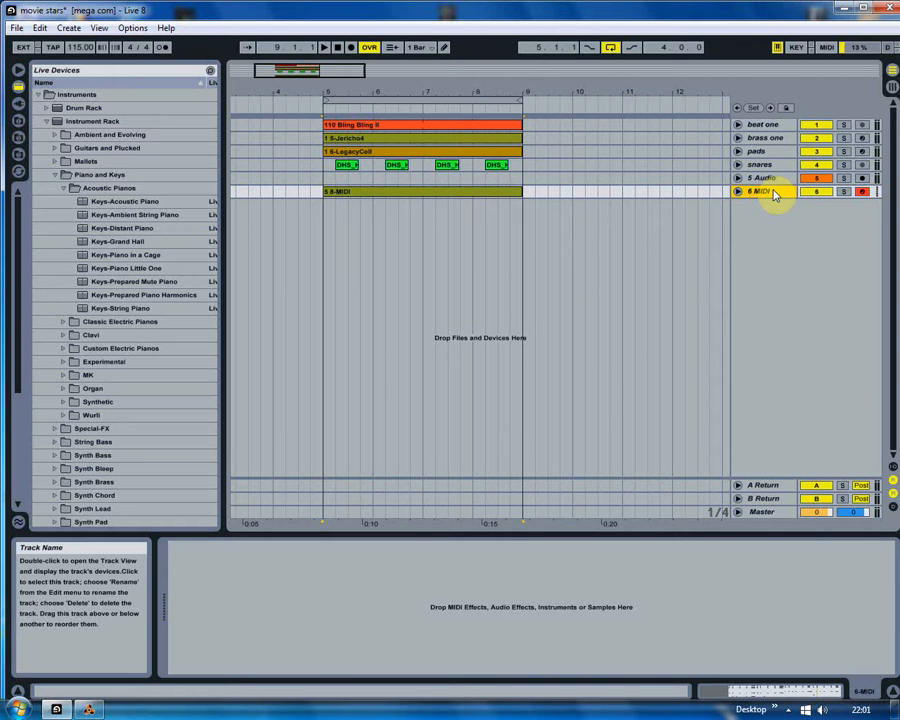
# Open the LegacyCell synth on the pads track and arm pads for recording in place of 6 MIDI.
pyautogui.click(768, 139)
pyautogui.click(766, 151)
pyautogui.click(198, 547)
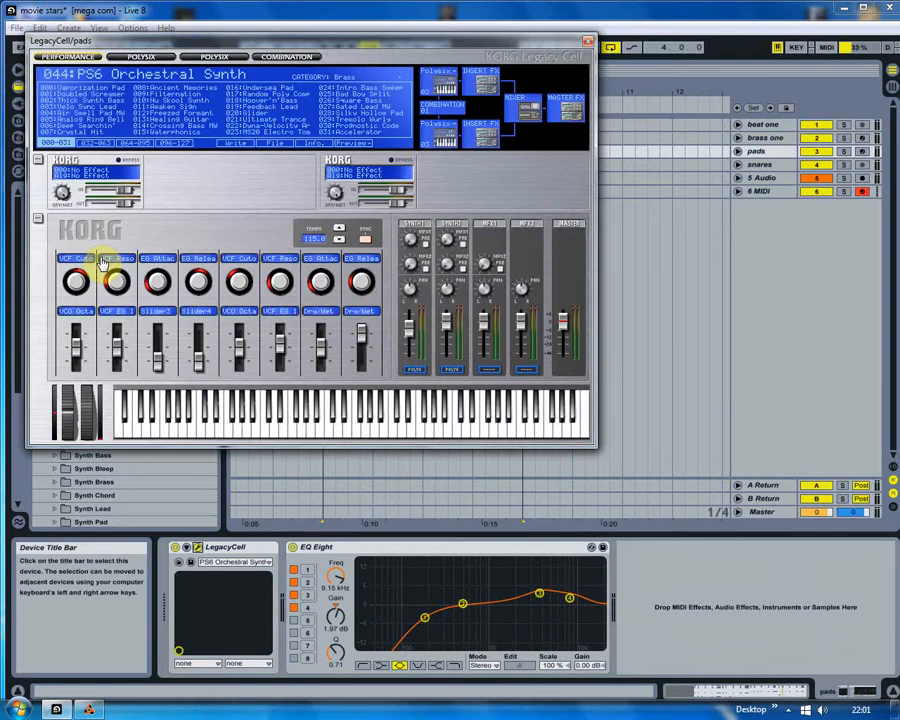
pyautogui.click(862, 151)
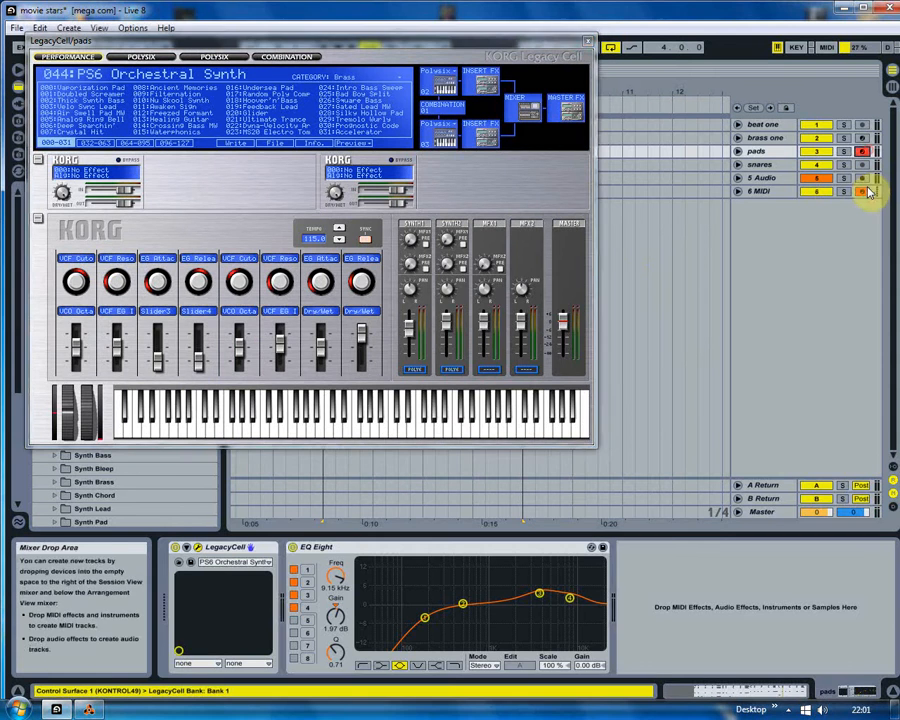
pyautogui.click(863, 191)
pyautogui.click(766, 151)
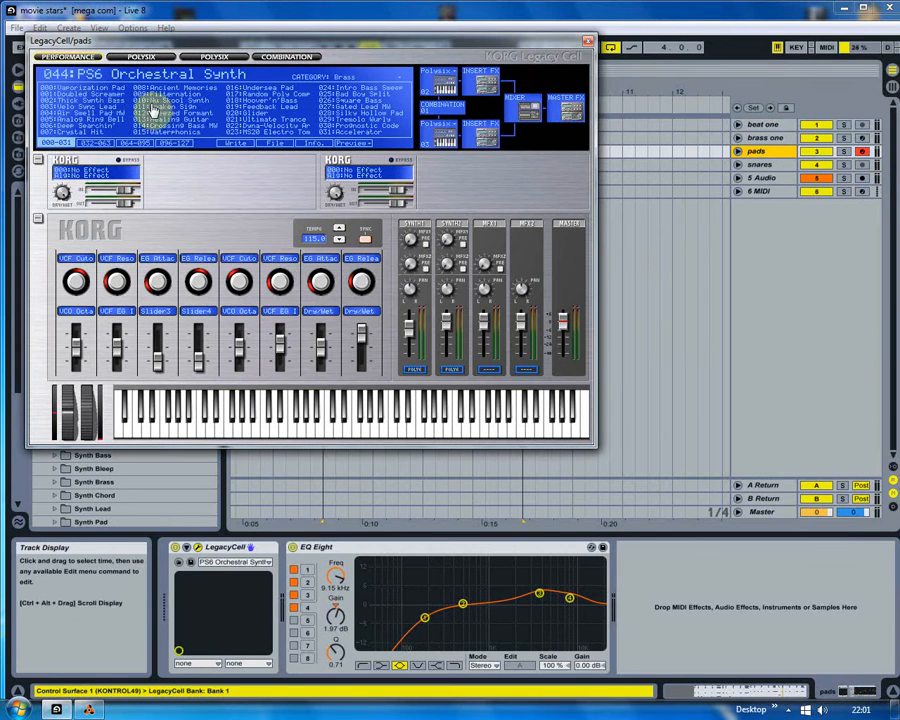
# Browse the LegacyCell preset banks, finish on bank 032-063, and close the synth window.
pyautogui.click(147, 143)
pyautogui.click(176, 143)
pyautogui.click(91, 146)
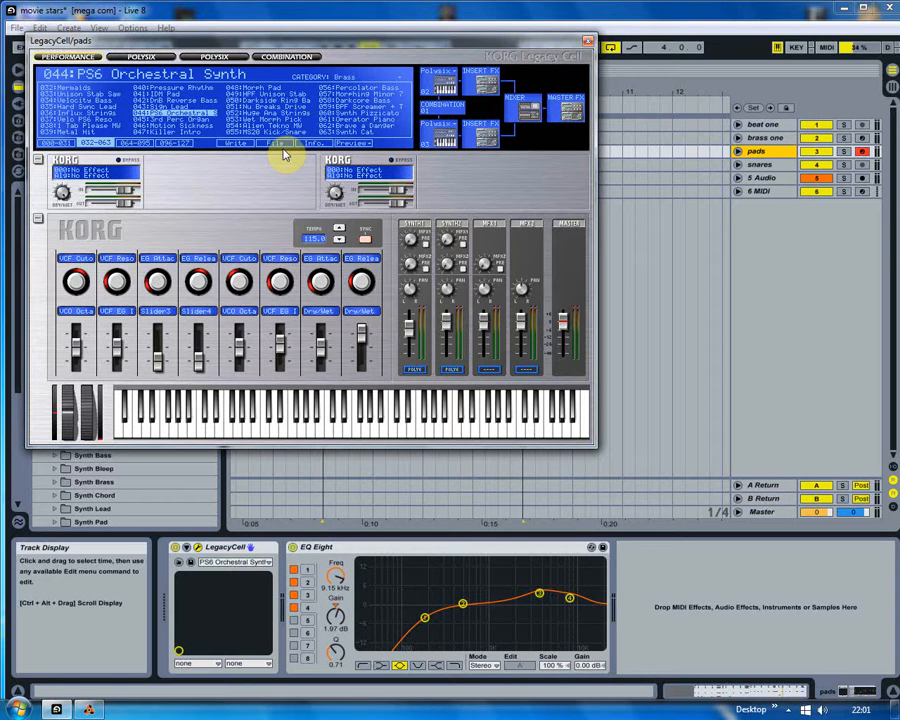
pyautogui.click(588, 41)
# Inspect the Jericho4 synth channels and its preset list on the brass one track, and close the synth window.
pyautogui.click(786, 142)
pyautogui.click(374, 138)
pyautogui.click(396, 125)
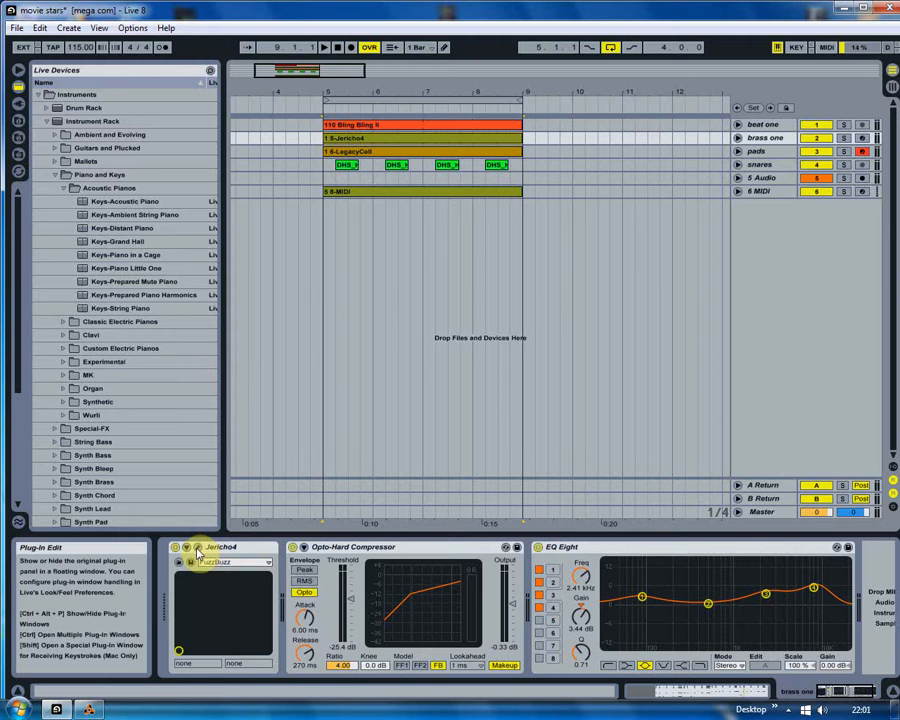
pyautogui.click(198, 552)
pyautogui.moveTo(145, 47)
pyautogui.mouseDown()
pyautogui.moveTo(335, 44)
pyautogui.moveTo(335, 34)
pyautogui.moveTo(311, 34)
pyautogui.mouseUp()
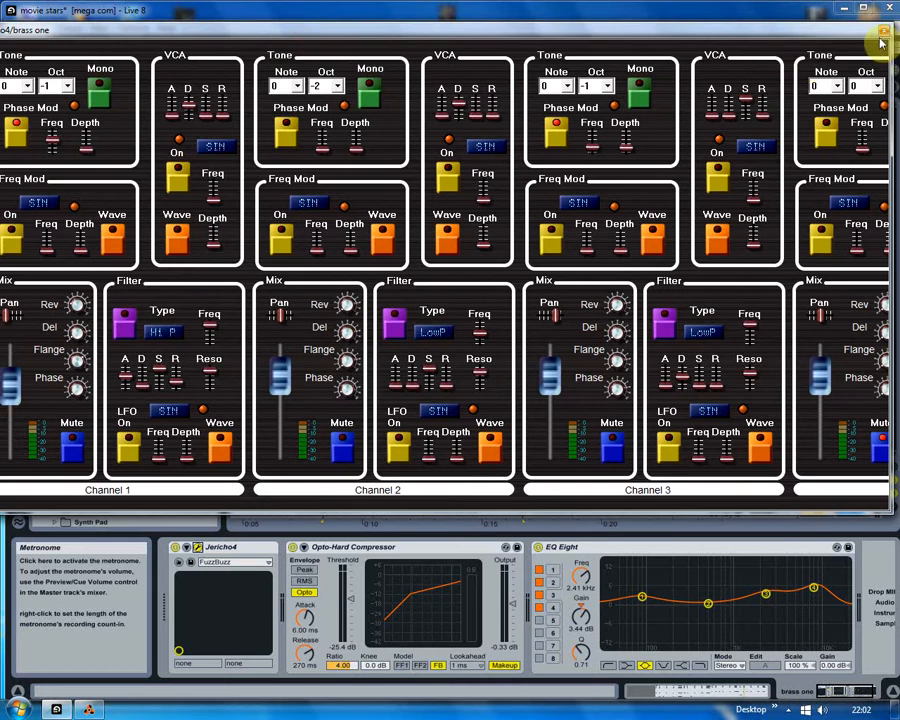
pyautogui.click(887, 34)
pyautogui.click(236, 566)
pyautogui.click(236, 566)
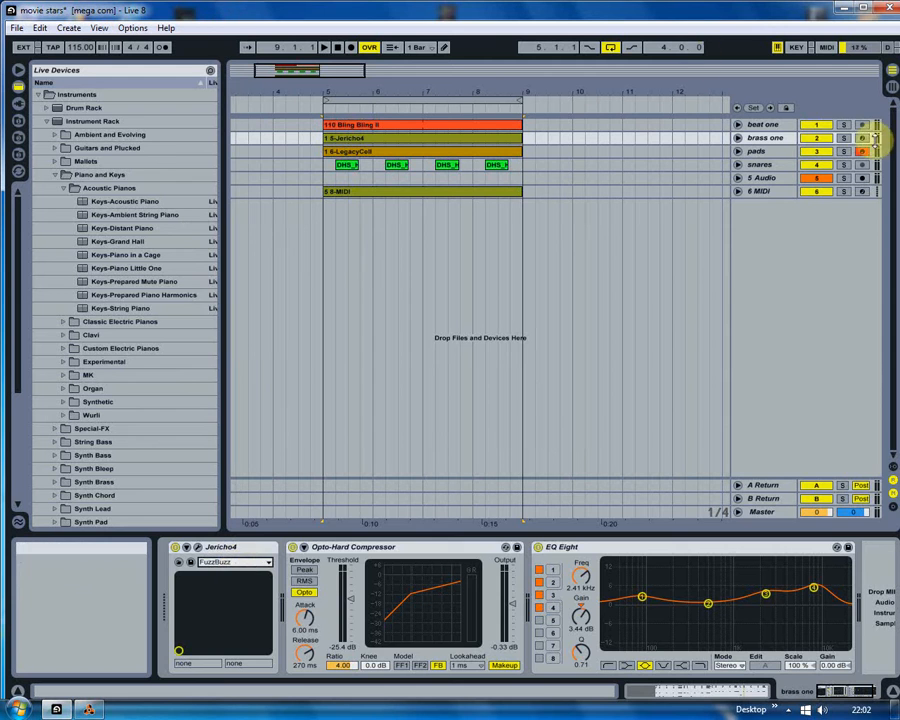
# Arm and solo the brass one track and play the arrangement from bar 5.
pyautogui.click(805, 145)
pyautogui.click(785, 140)
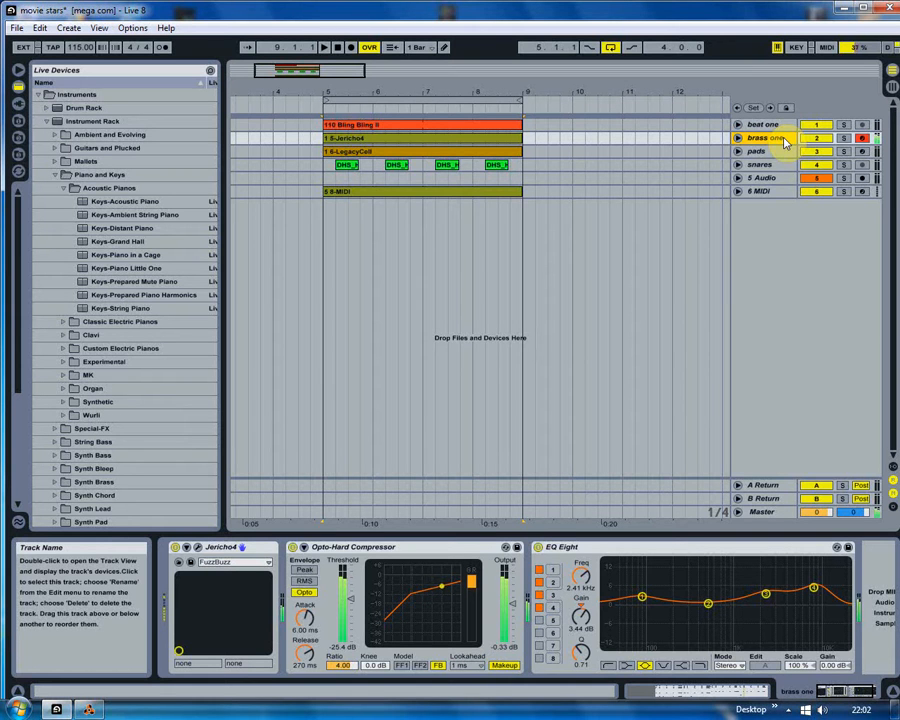
pyautogui.click(750, 140)
pyautogui.click(844, 139)
pyautogui.click(334, 141)
pyautogui.press('space')
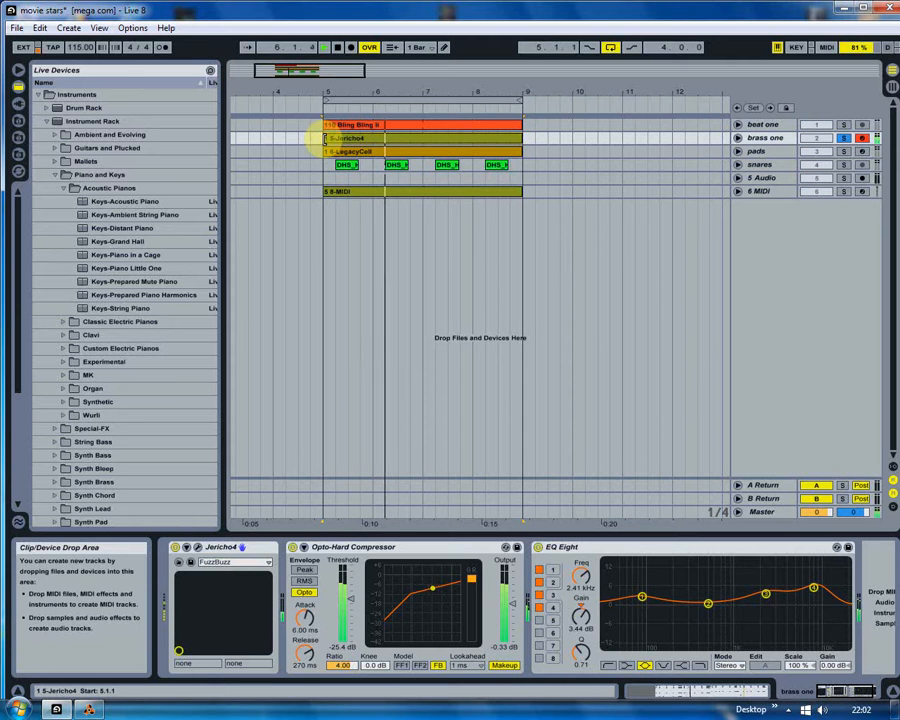
# Solo pads during playback, sweep the first VCF Cutoff in its LegacyCell synth, clear the solos, and close the synth.
pyautogui.click(756, 151)
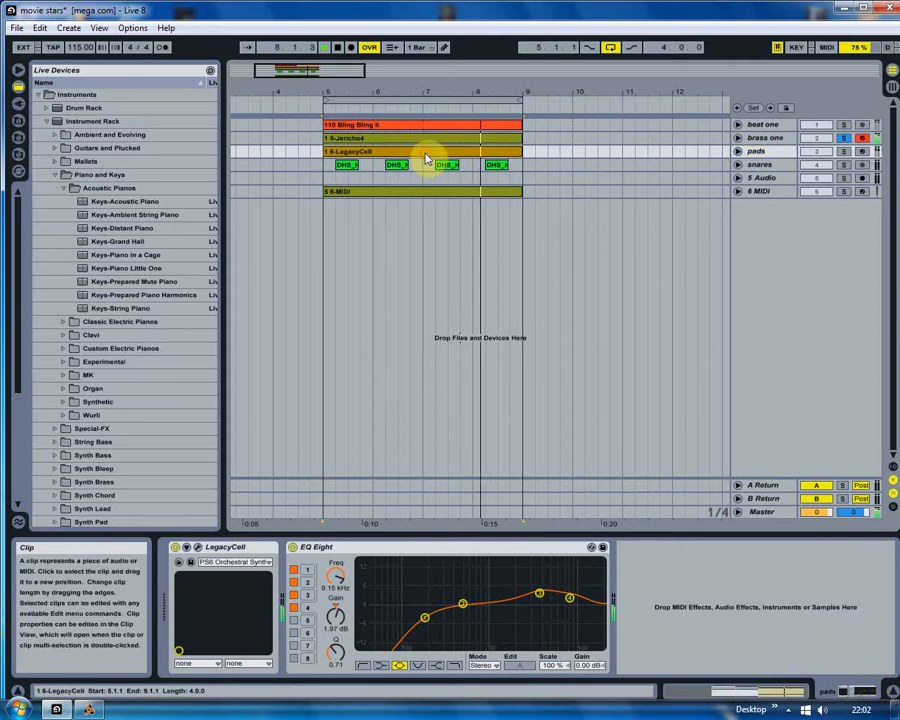
pyautogui.click(188, 548)
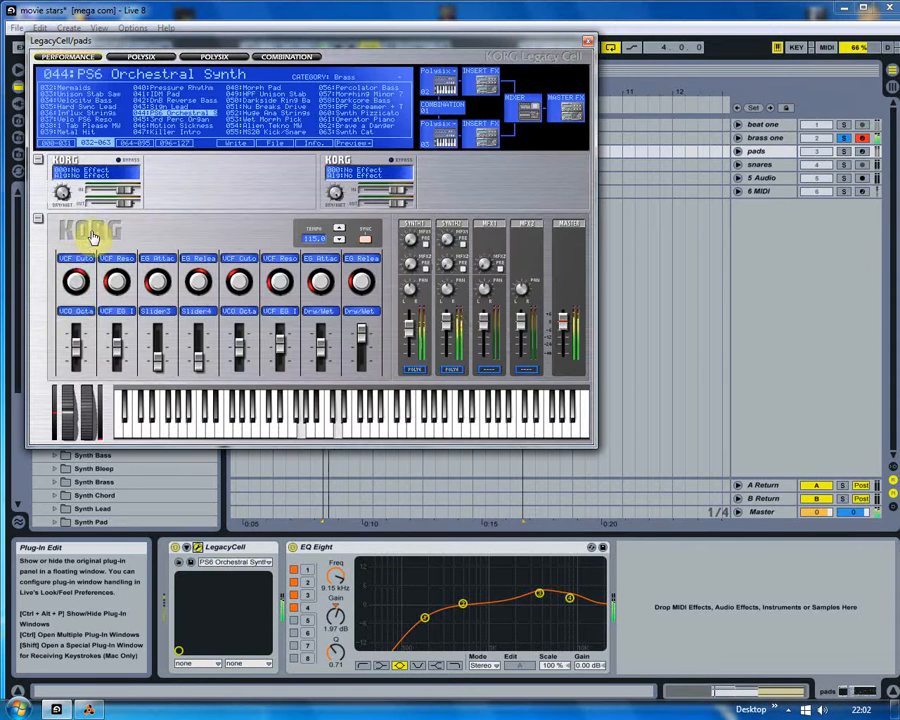
pyautogui.click(845, 152)
pyautogui.click(77, 285)
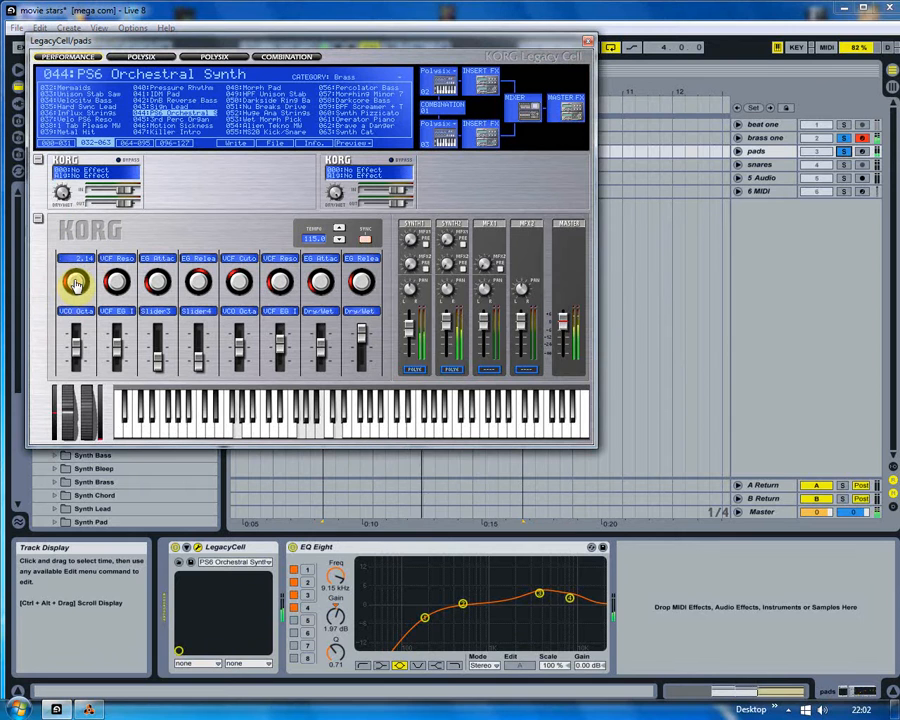
pyautogui.moveTo(77, 283); pyautogui.dragTo(82, 270)
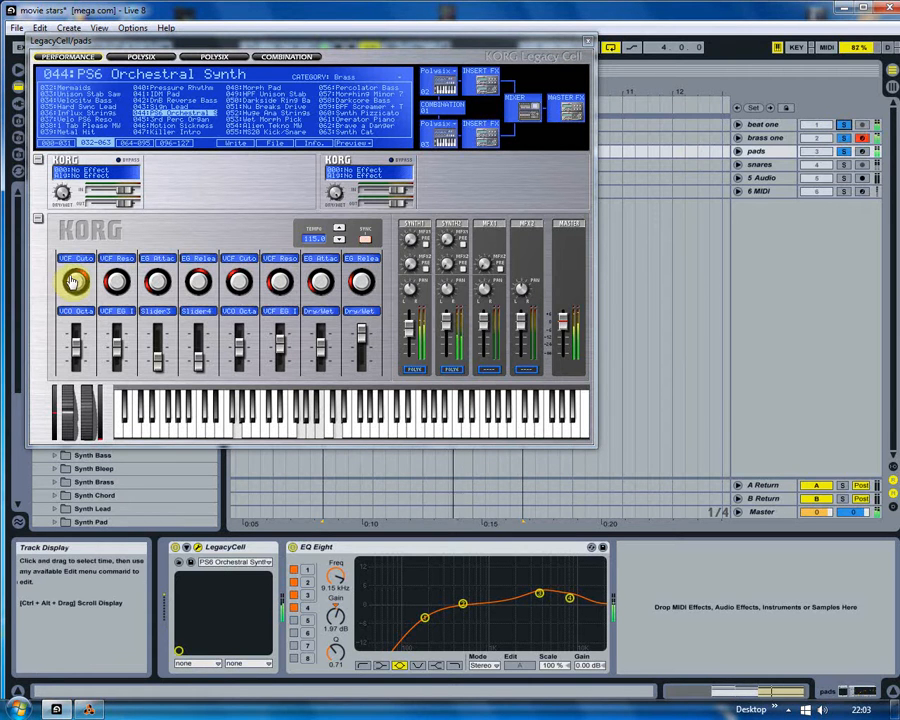
pyautogui.click(843, 153)
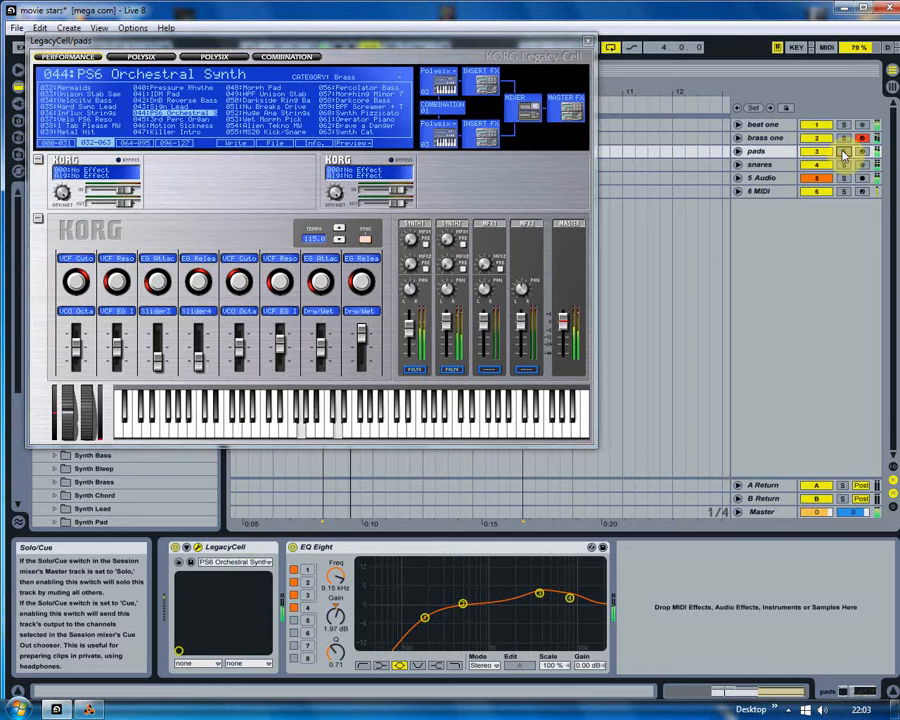
pyautogui.click(587, 41)
# Lower the first VCF Cutoff in the pads LegacyCell synth, mute the pads track, and return the insert mark to 5.1.1.
pyautogui.click(313, 183)
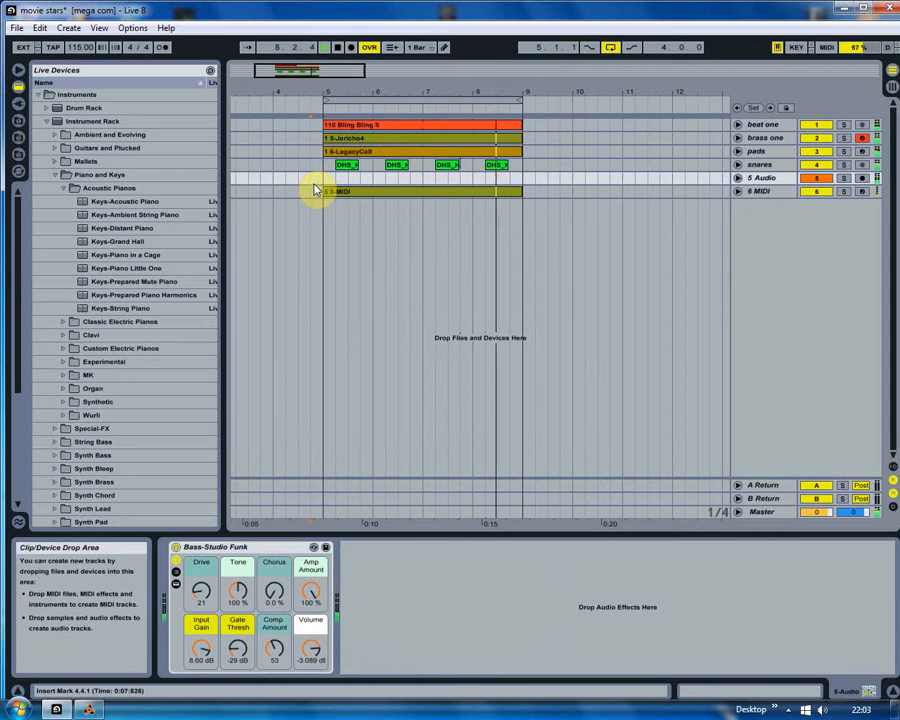
pyautogui.click(756, 151)
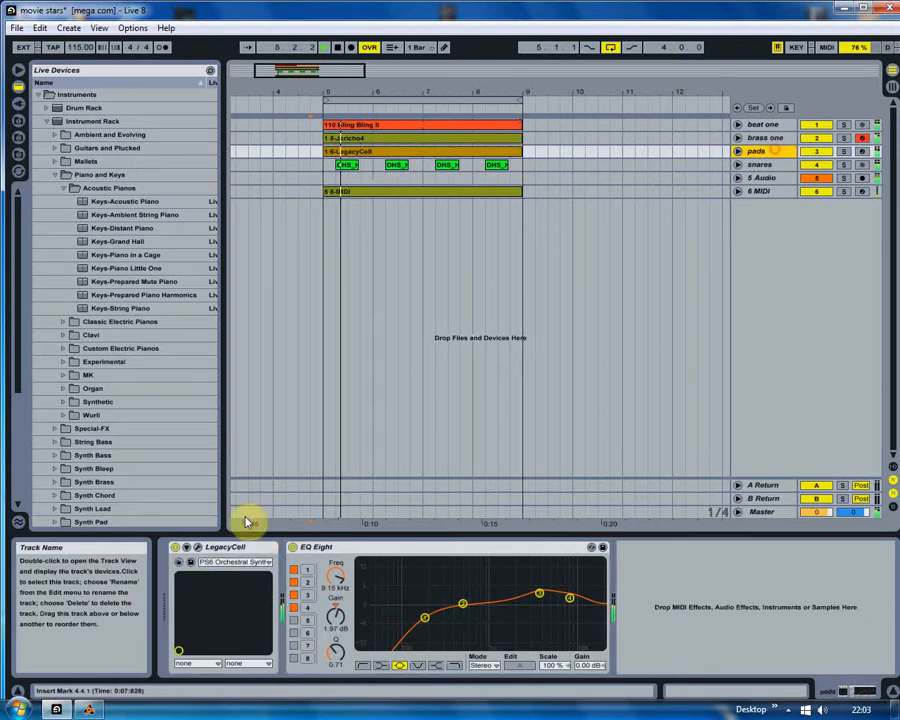
pyautogui.click(187, 548)
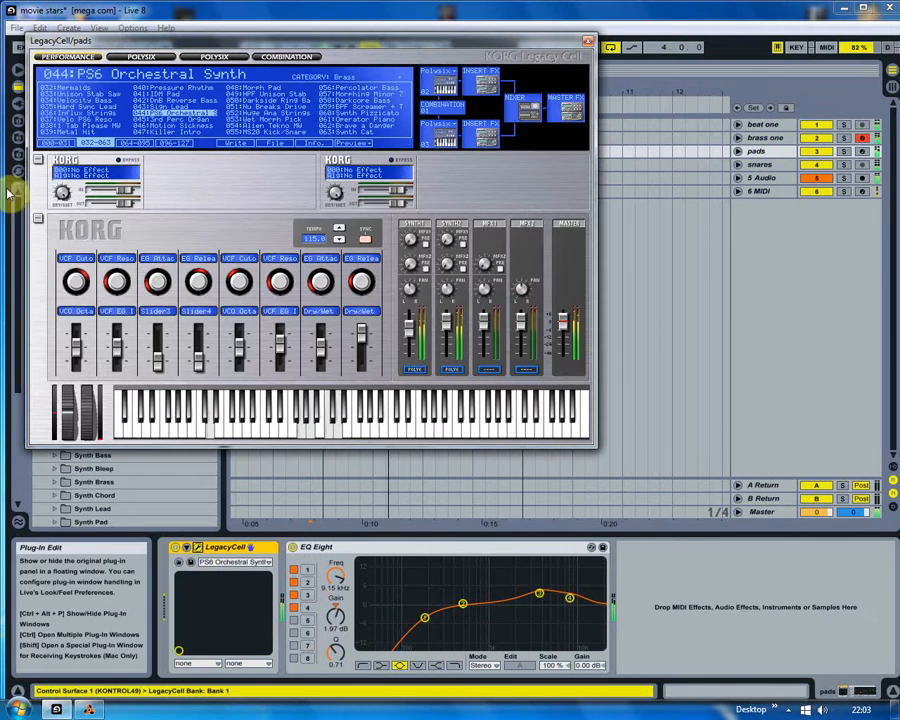
pyautogui.moveTo(75, 284); pyautogui.dragTo(76, 327)
pyautogui.click(819, 152)
pyautogui.click(588, 41)
pyautogui.click(303, 165)
pyautogui.click(320, 152)
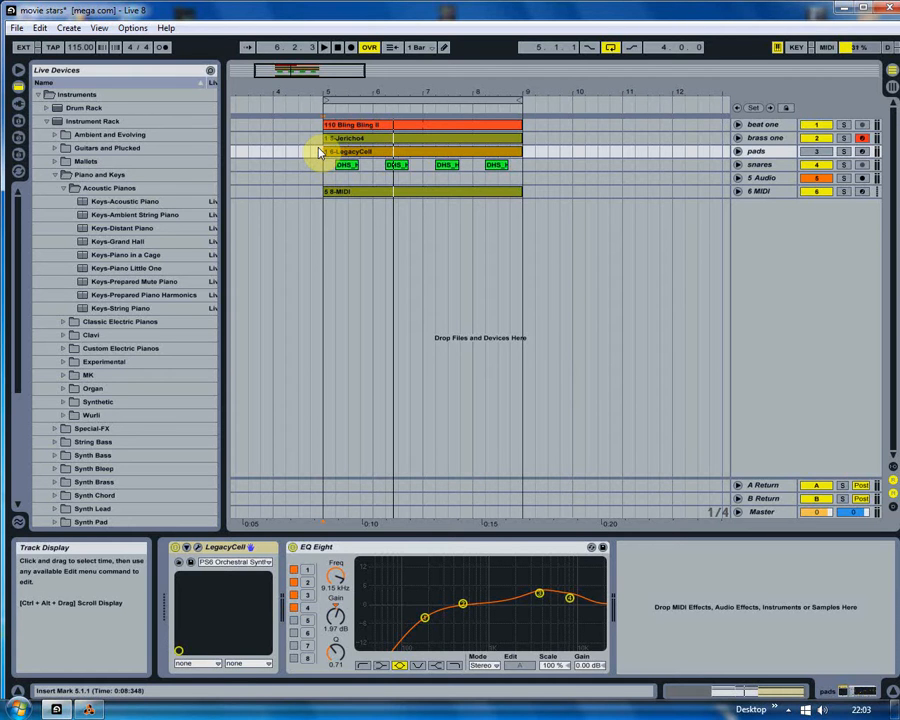
# Examine the bass notes of the 6 MIDI clip in an enlarged note editor, and shrink the editor again.
pyautogui.click(765, 179)
pyautogui.click(760, 192)
pyautogui.doubleClick(470, 192)
pyautogui.moveTo(422, 358); pyautogui.dragTo(468, 60)
pyautogui.scroll(1, 412, 328)
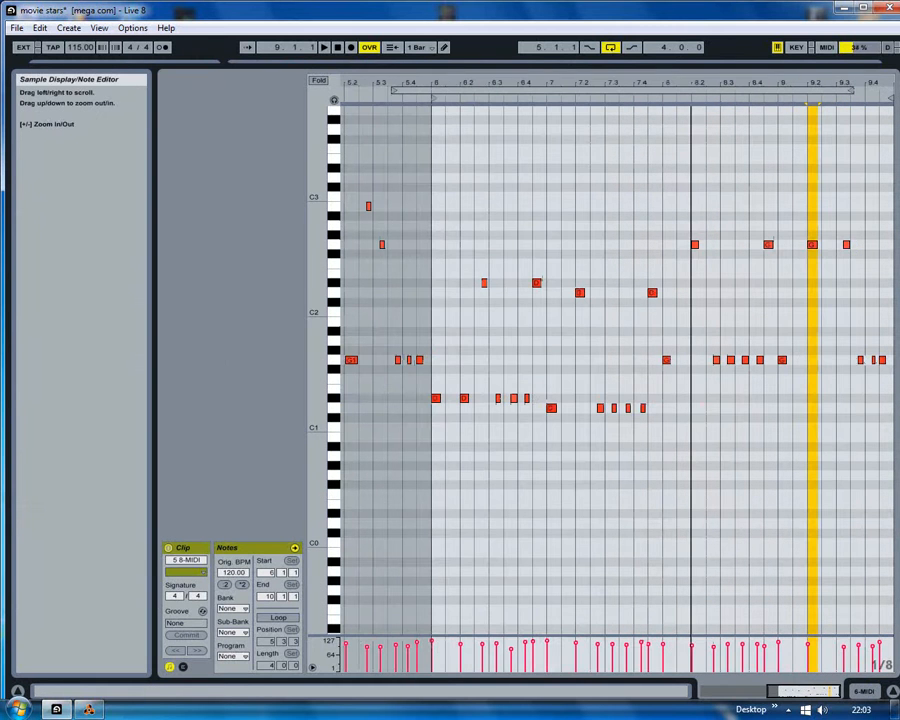
pyautogui.moveTo(608, 76); pyautogui.dragTo(604, 372)
# Solo brass one, examine the chord notes of its Jericho4 clip in an enlarged note editor, and hide the clip view.
pyautogui.click(783, 141)
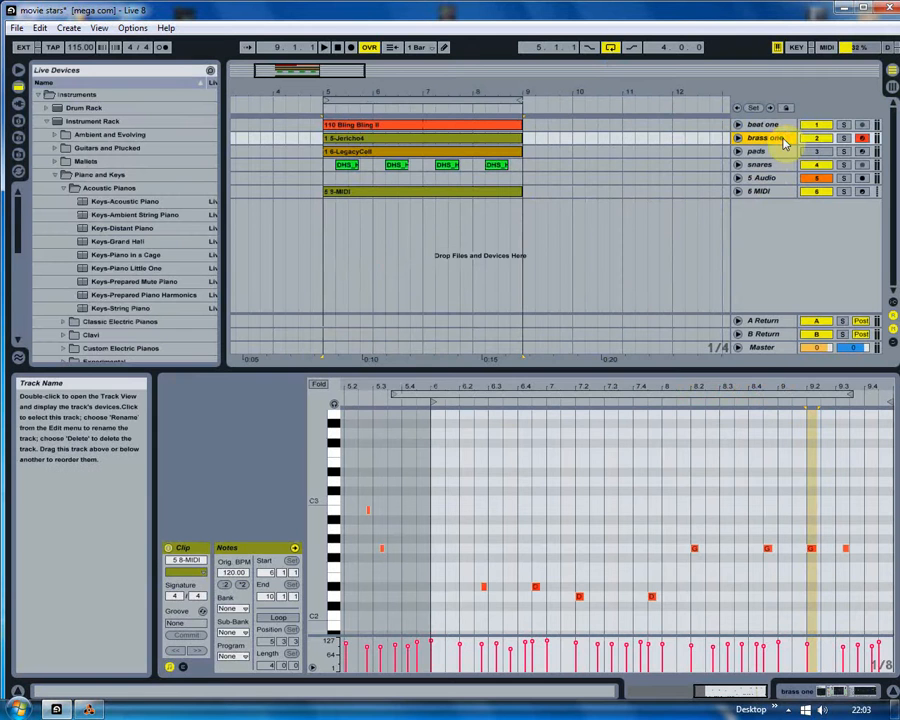
pyautogui.click(843, 137)
pyautogui.click(458, 137)
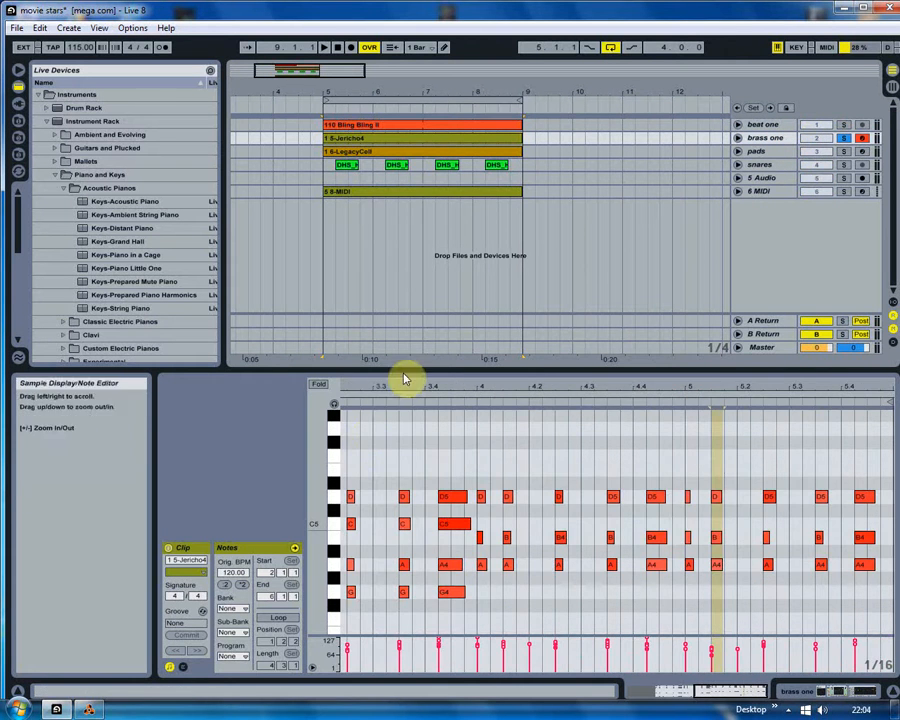
pyautogui.moveTo(405, 369); pyautogui.dragTo(407, 130)
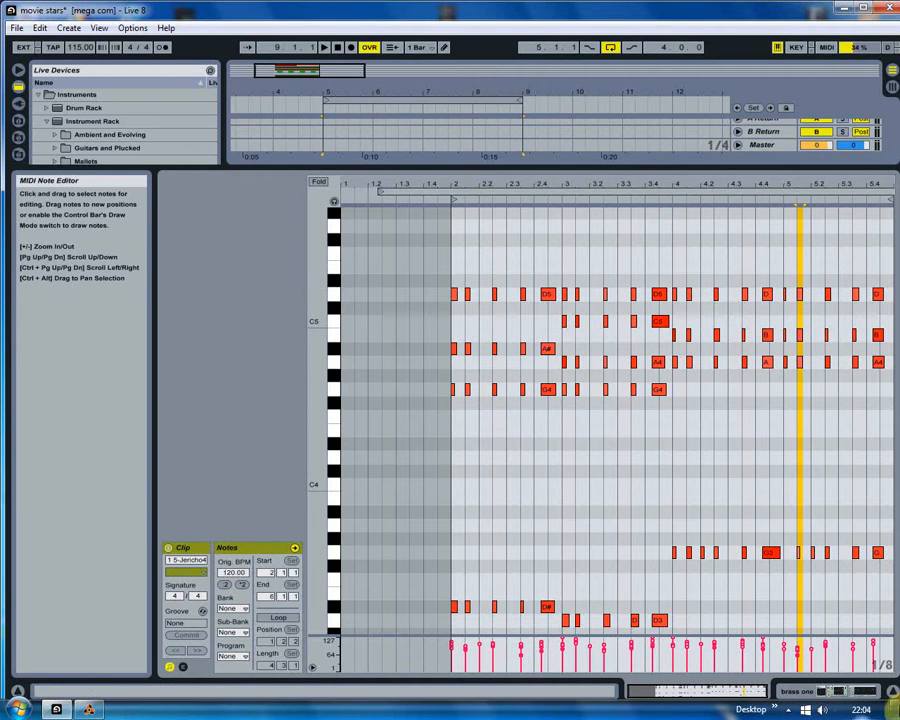
pyautogui.click(886, 690)
pyautogui.click(323, 196)
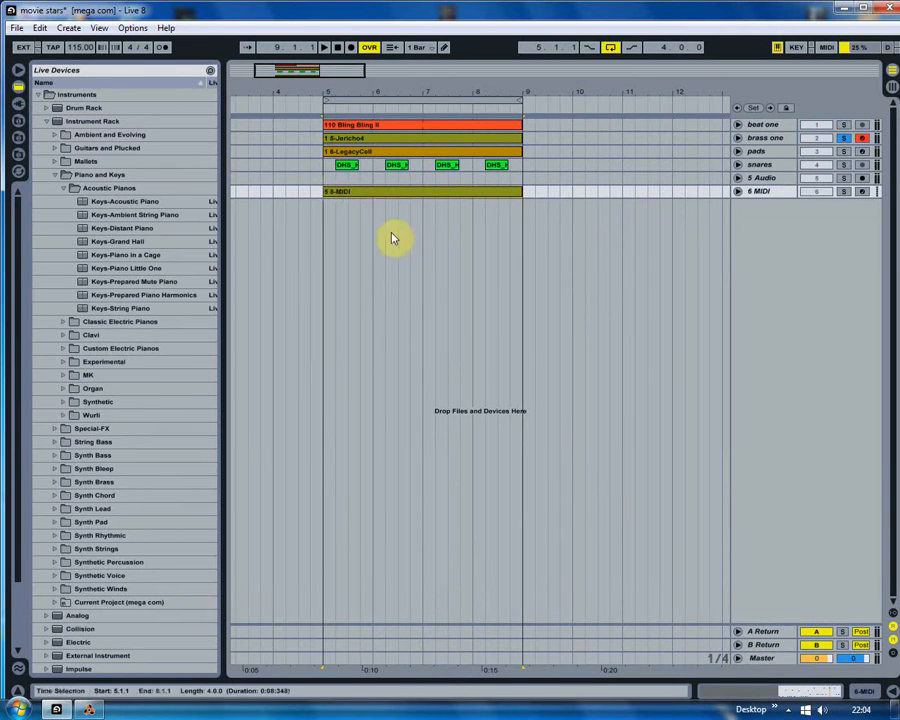
# Clear the solo on brass one, disarm the track, and play the loop from 5.1.1.
pyautogui.click(844, 139)
pyautogui.click(864, 141)
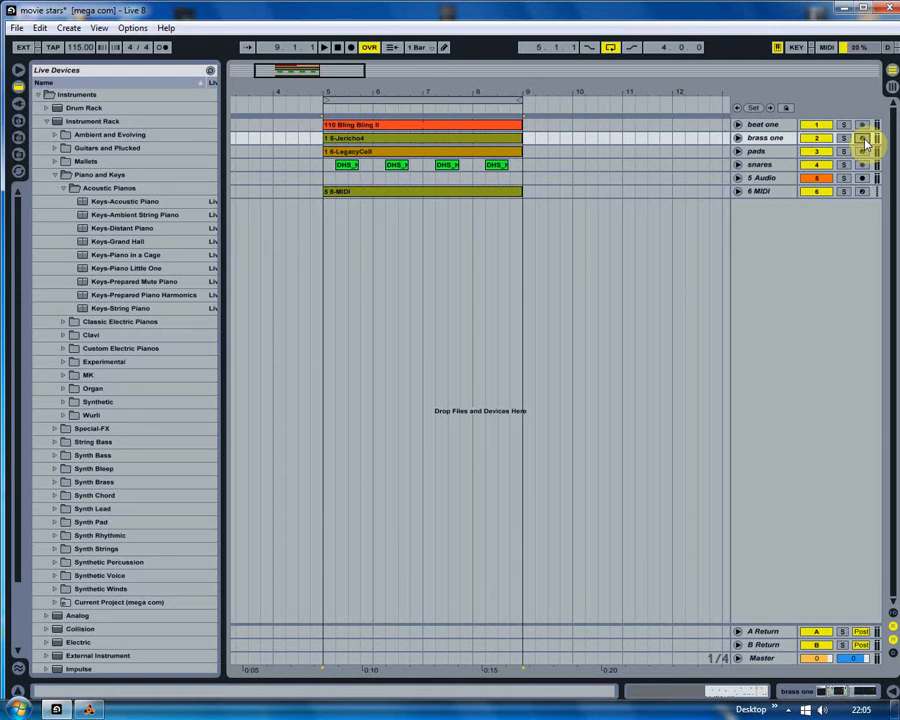
pyautogui.press('space')
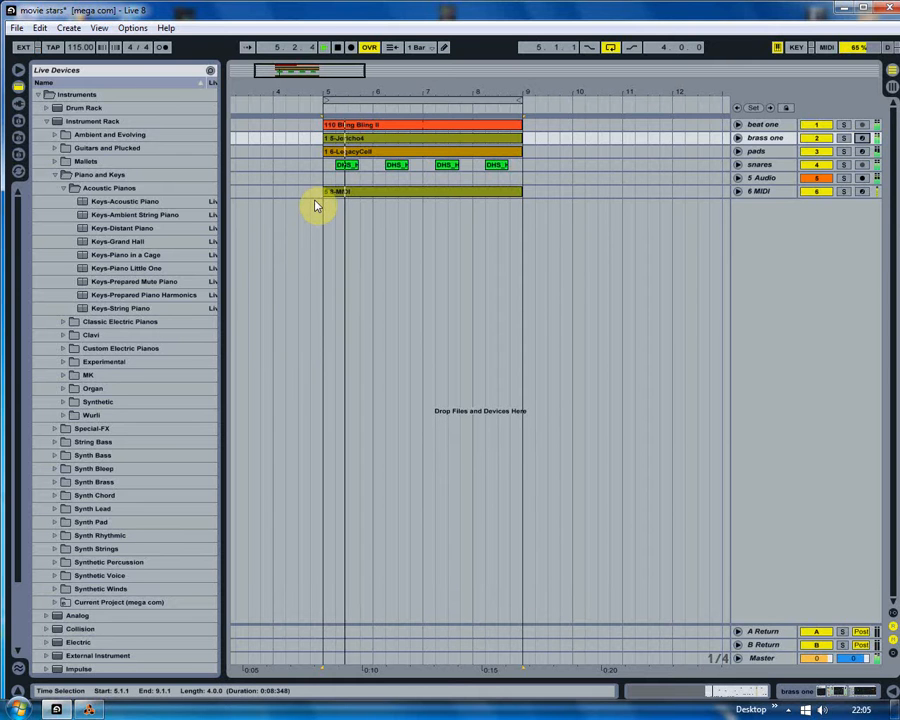
# Set the first VCF Cutoff in the pads LegacyCell synth to about 6.9, close it, and set the insert mark to 4.4.1.
pyautogui.click(787, 153)
pyautogui.click(851, 692)
pyautogui.click(198, 549)
pyautogui.moveTo(74, 285); pyautogui.dragTo(84, 272)
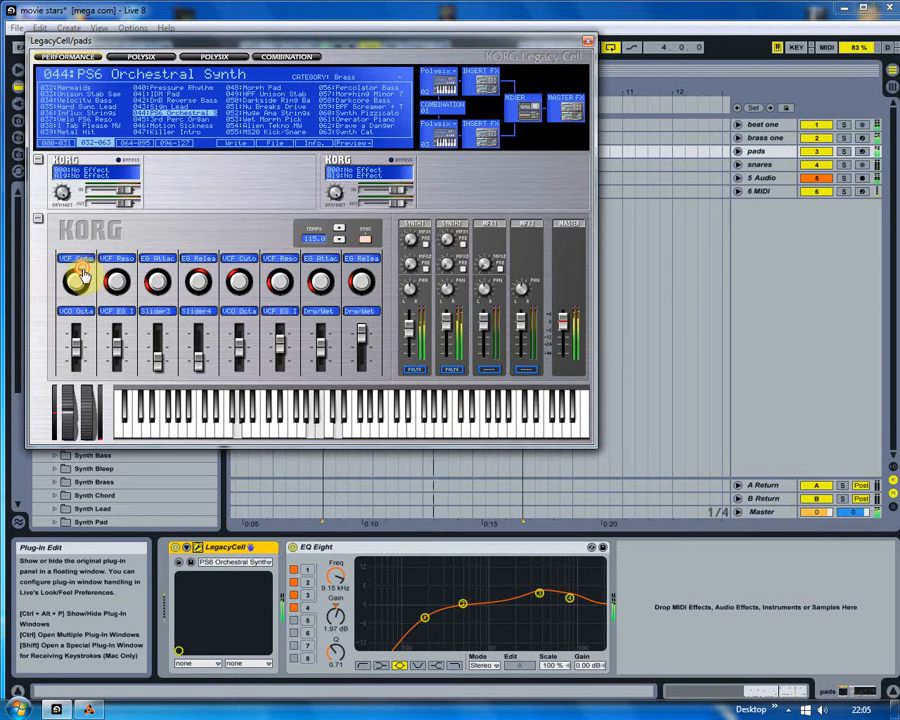
pyautogui.moveTo(81, 291); pyautogui.dragTo(81, 282)
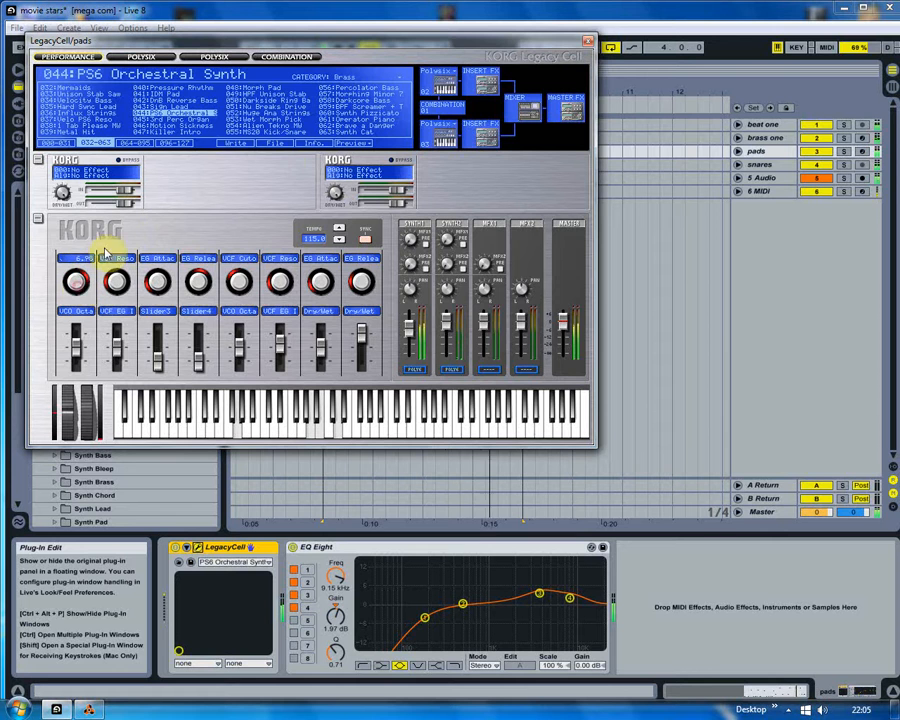
pyautogui.click(587, 45)
pyautogui.click(314, 172)
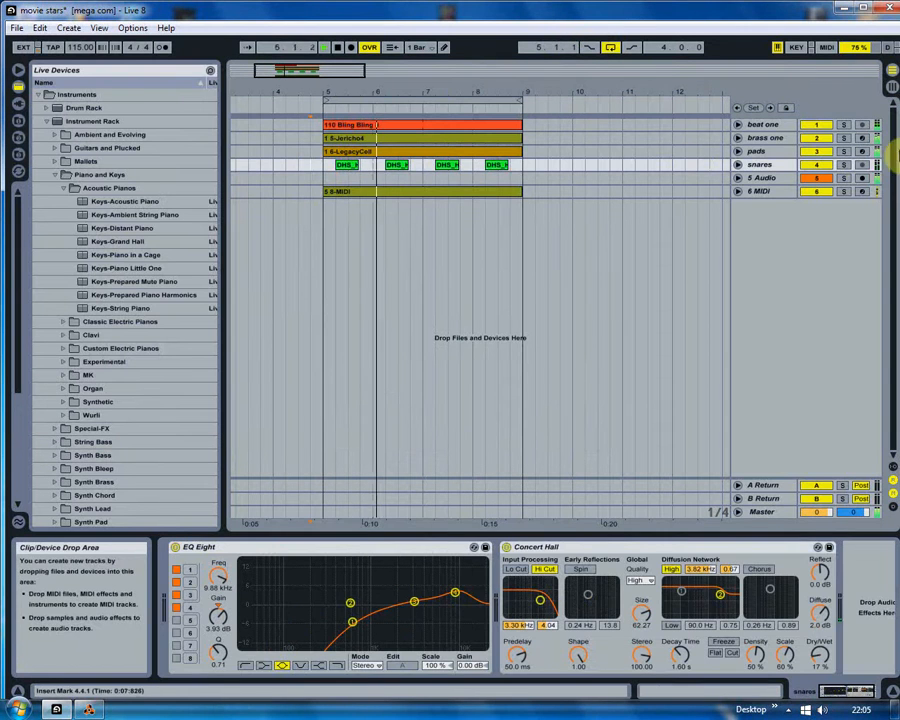
# Add solos during playback to snares, beat one, 5 Audio, 6 MIDI, brass one and pads, one after another.
pyautogui.click(848, 158)
pyautogui.click(844, 165)
pyautogui.click(843, 125)
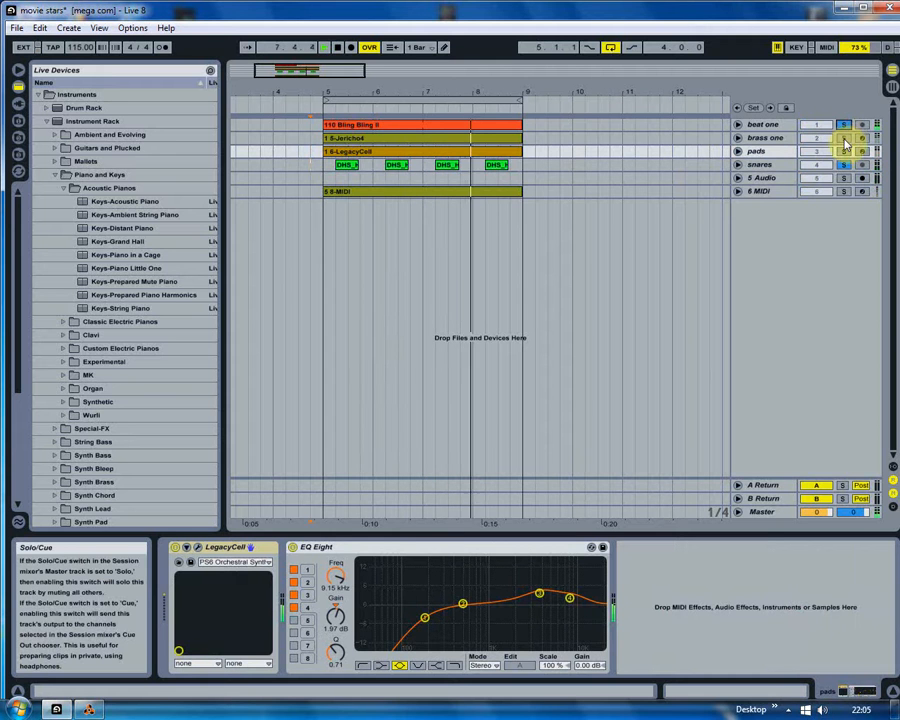
pyautogui.click(843, 179)
pyautogui.click(843, 191)
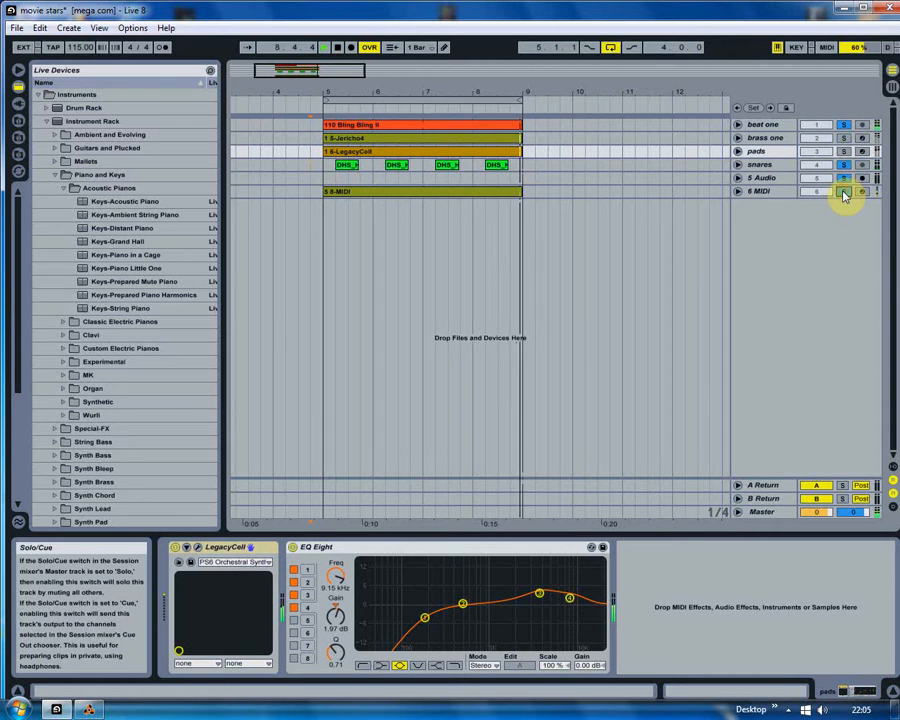
pyautogui.click(845, 138)
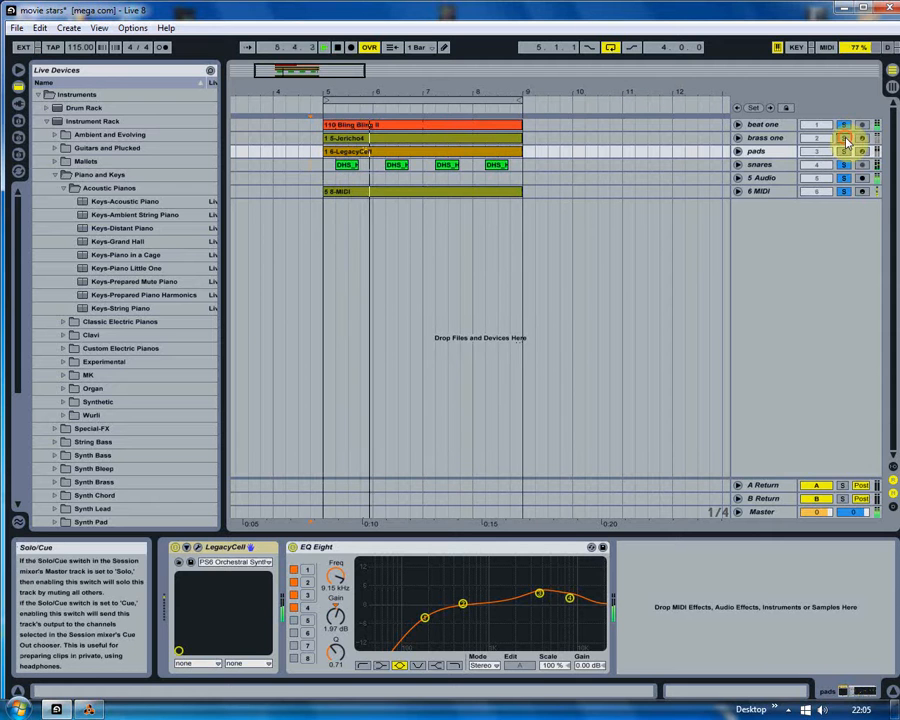
pyautogui.click(843, 151)
# Solo only the brass one track while the loop plays.
pyautogui.click(338, 186)
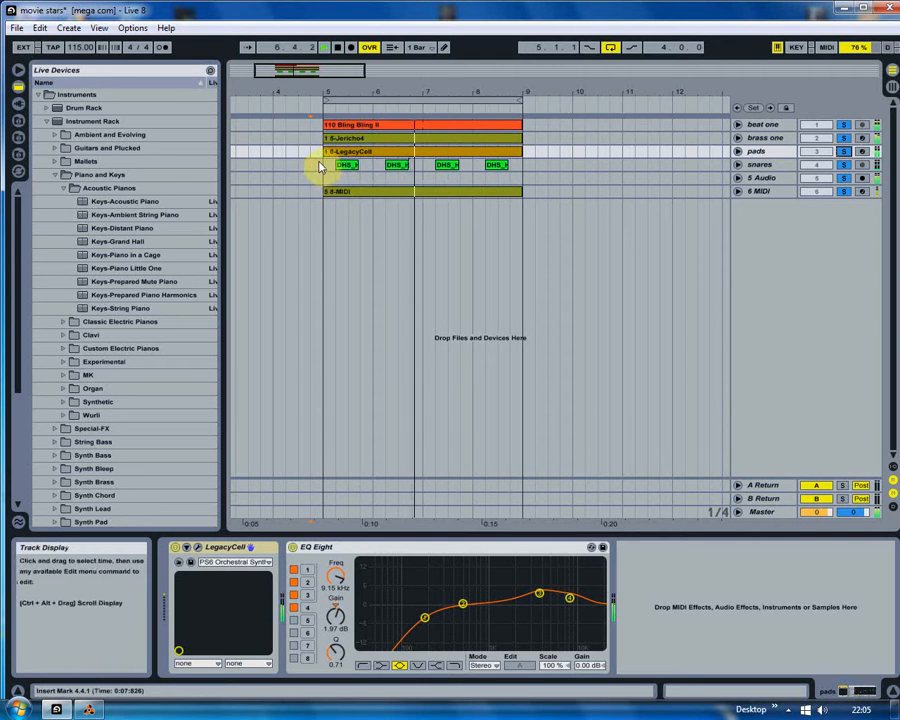
pyautogui.click(846, 140)
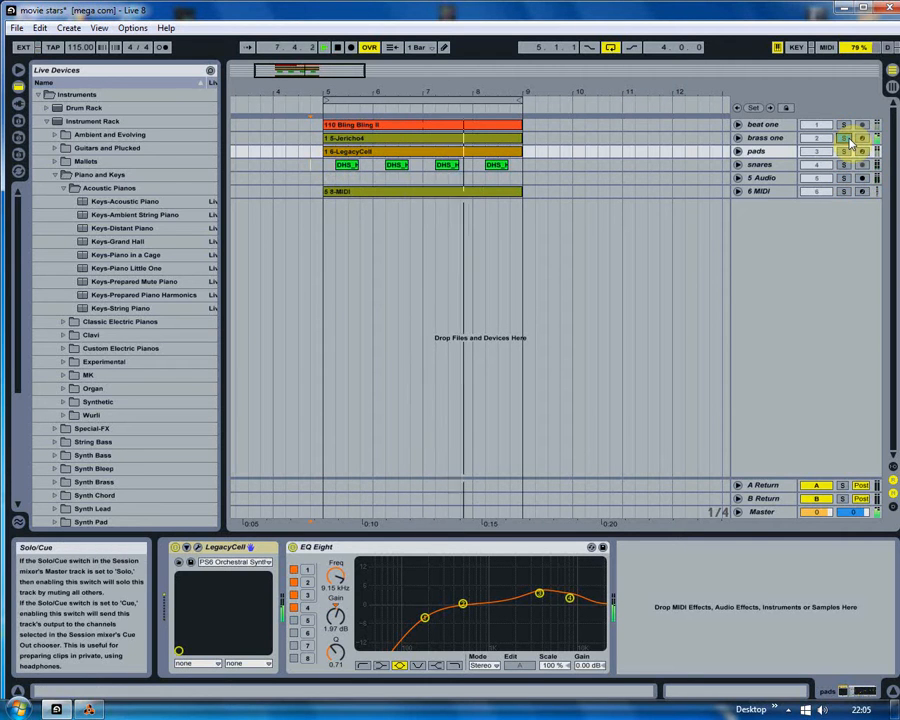